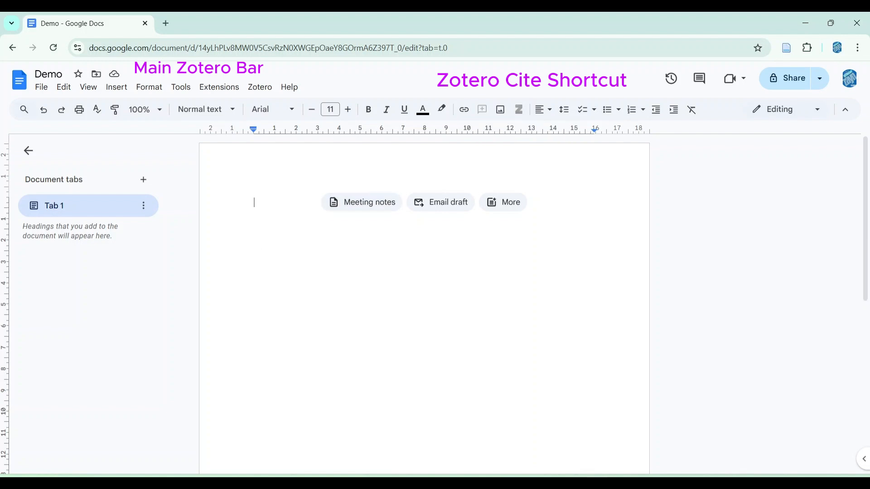
# Step: Enter the text "Jfhjefje" and start a Zotero citation after it, granting Zotero Google Docs Integration access to the Google account
pyautogui.write('jfhjefje')
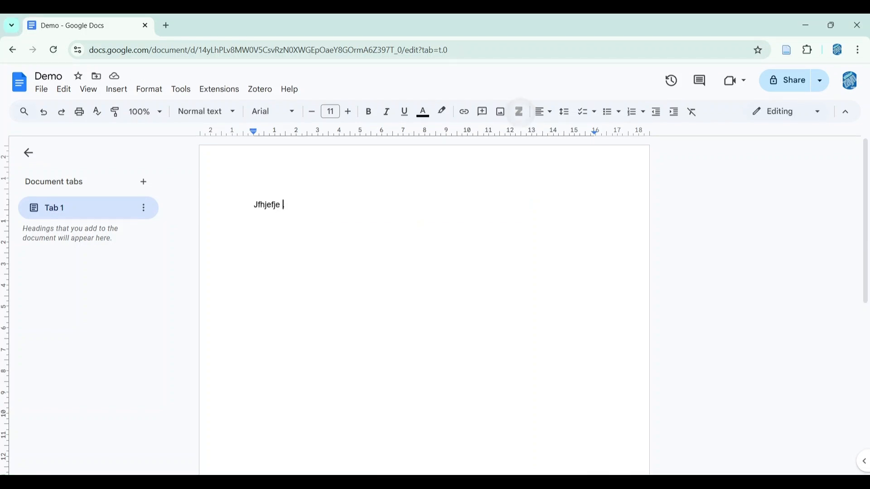
pyautogui.click(519, 112)
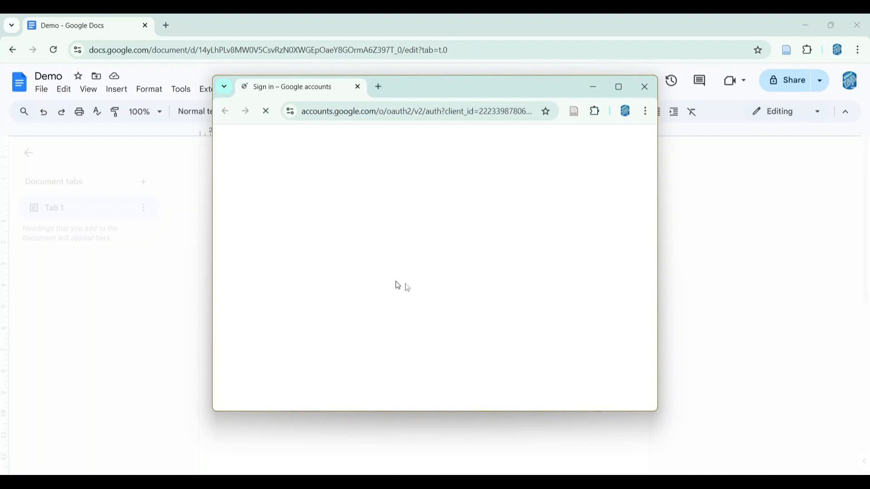
pyautogui.click(503, 197)
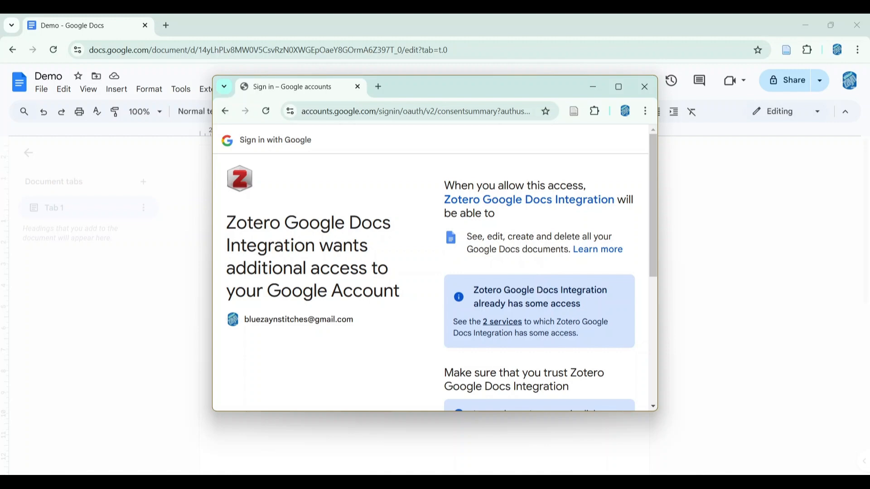
pyautogui.scroll(-5, 539, 294)
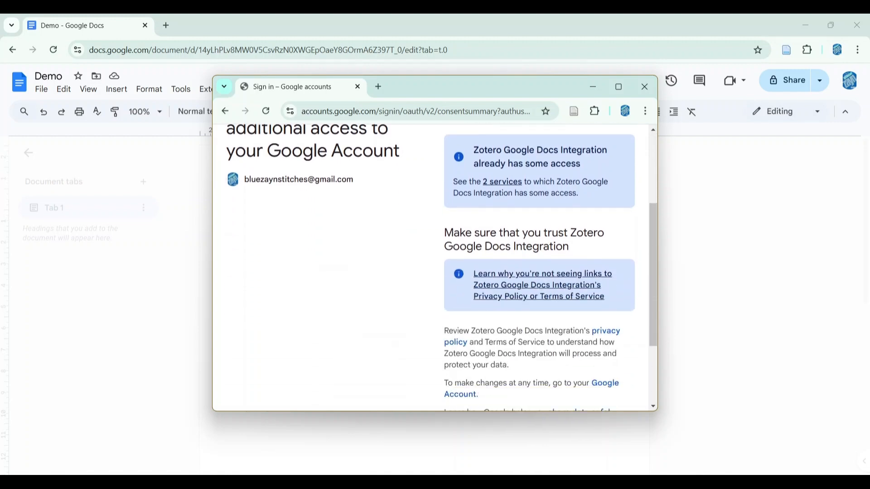
pyautogui.scroll(5, 540, 294)
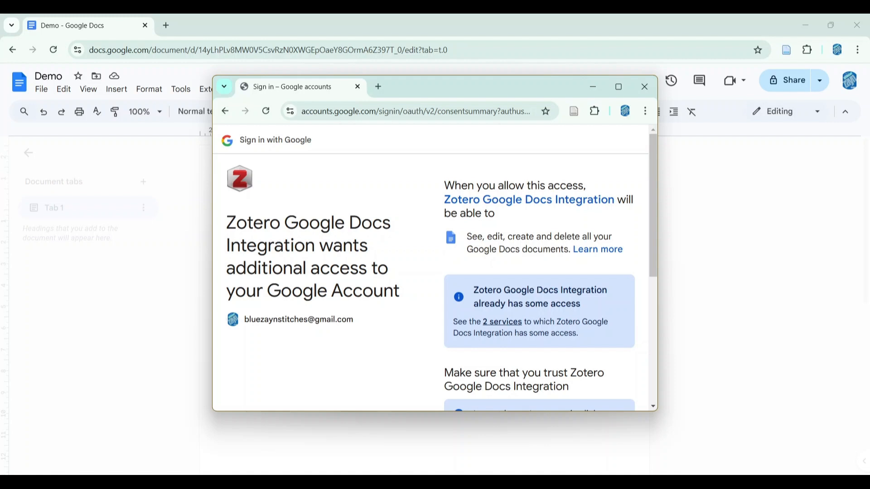
pyautogui.scroll(-4, 539, 295)
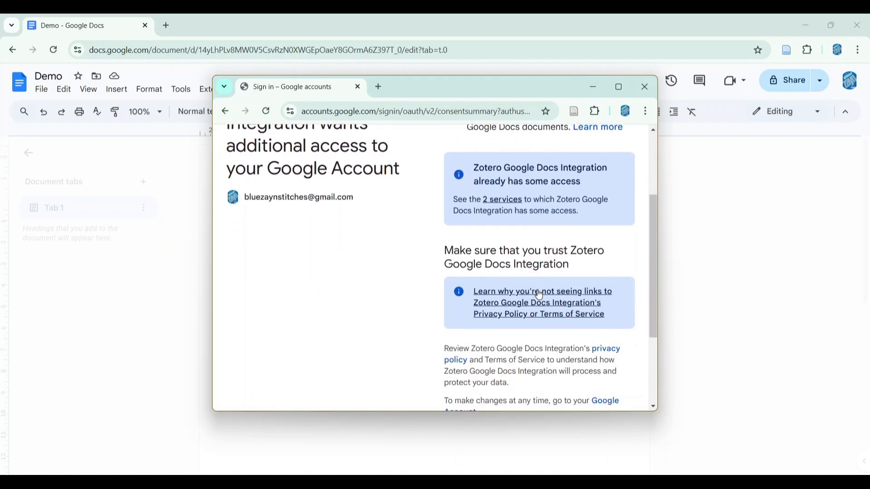
pyautogui.scroll(-2, 539, 295)
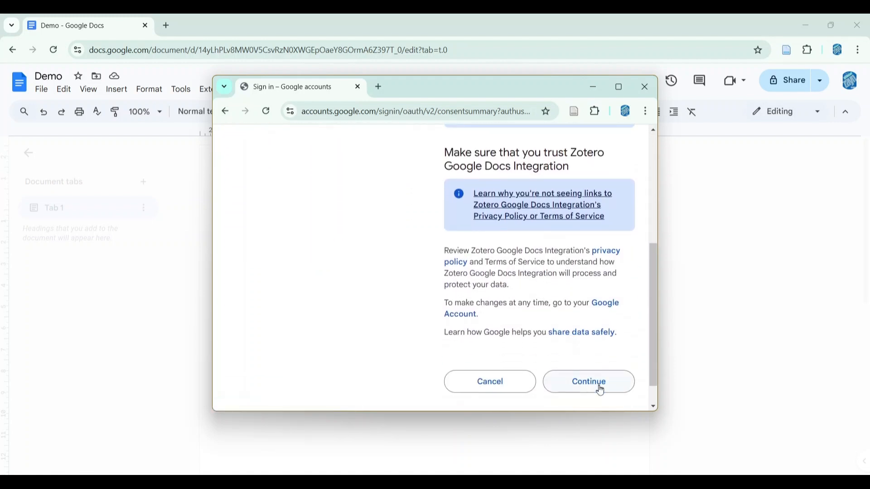
pyautogui.click(601, 390)
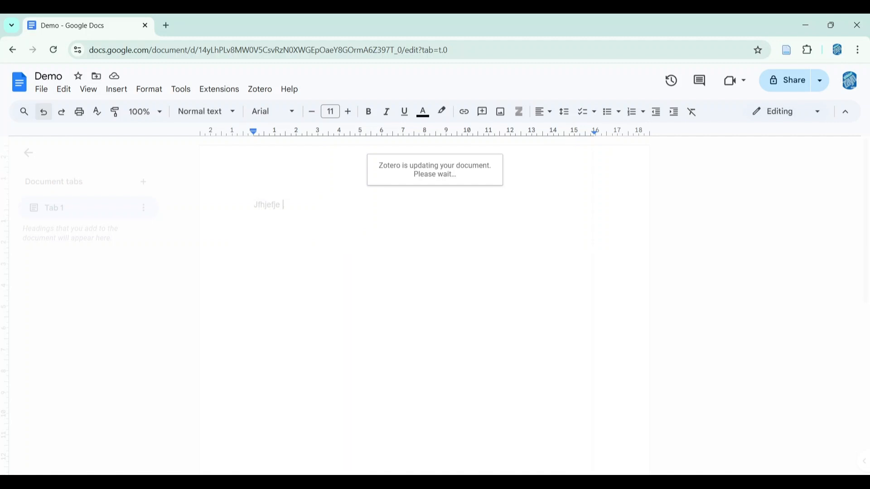
# Step: Review the citation styles in Zotero's document preferences and accept Vancouver with English (UK) and automatic citation updates
pyautogui.moveTo(621, 481)
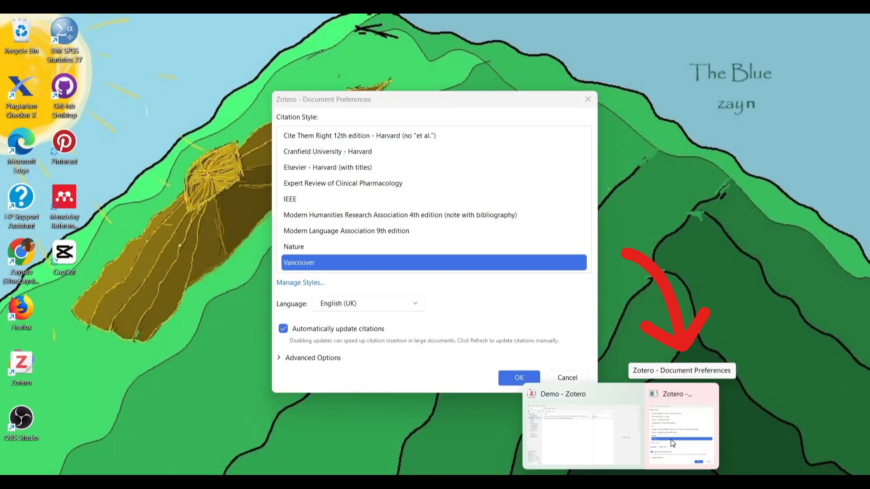
pyautogui.click(675, 437)
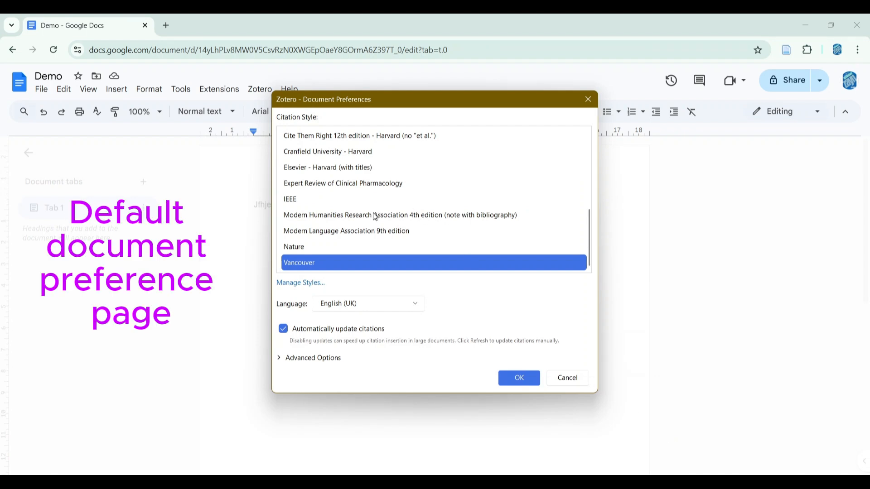
pyautogui.scroll(4, 374, 216)
pyautogui.scroll(-2, 374, 217)
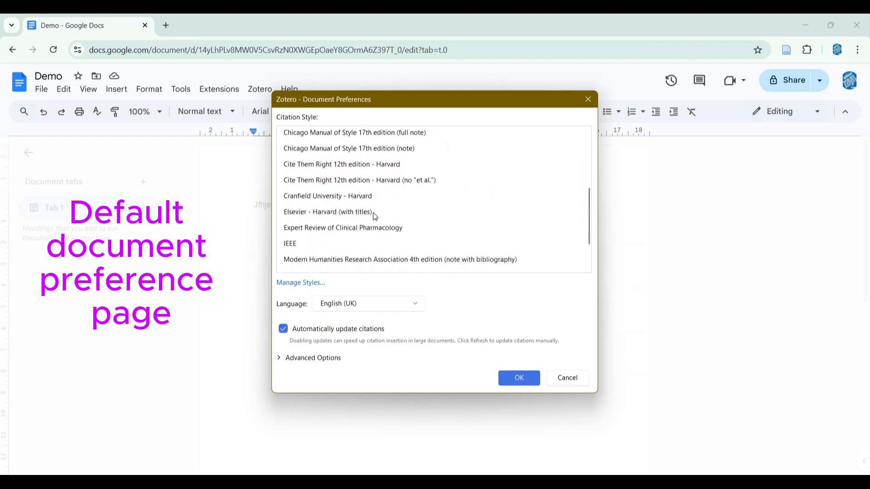
pyautogui.scroll(4, 375, 217)
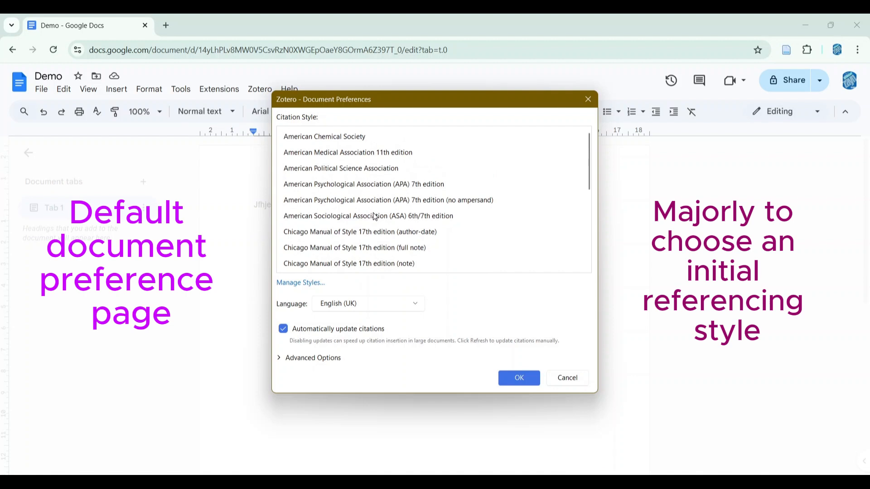
pyautogui.scroll(-6, 375, 217)
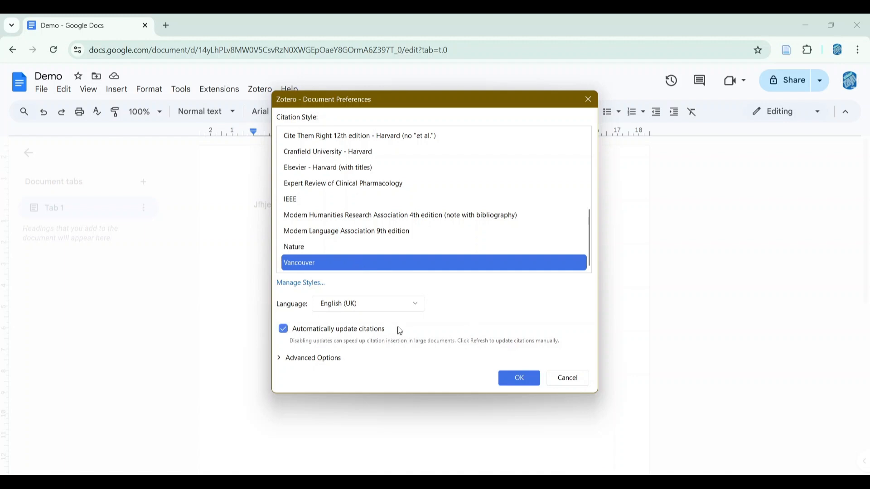
pyautogui.click(514, 379)
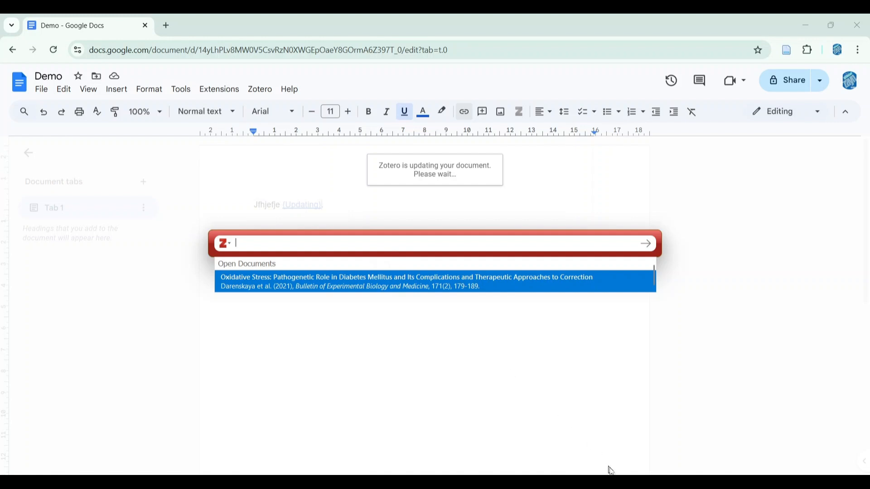
# Step: Cite the open document "Oxidative Stress: Pathogenetic Role in Diabetes Mellitus and Its Complications and Therapeutic Approaches to Correction" after "Jfhjefje"
pyautogui.moveTo(612, 474)
pyautogui.click(566, 455)
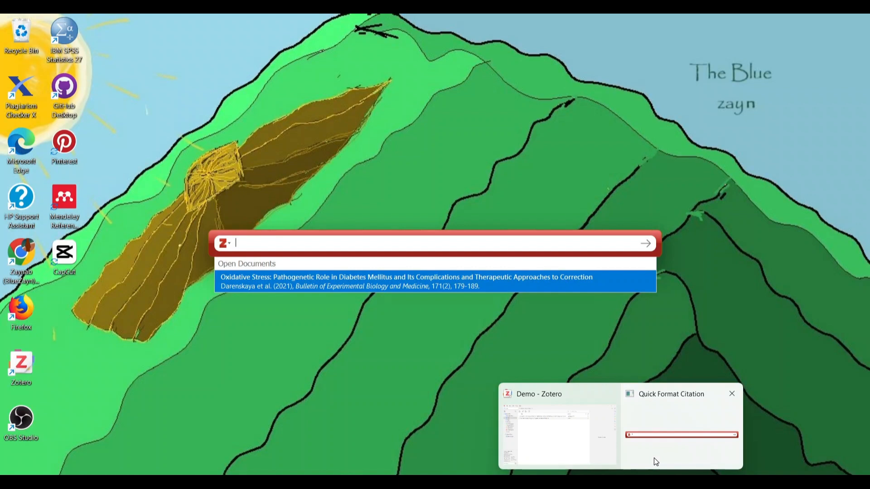
pyautogui.click(656, 461)
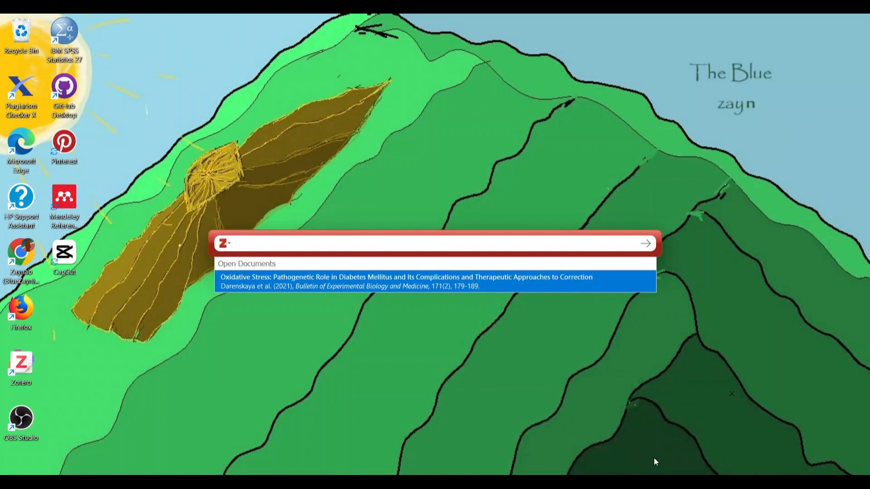
pyautogui.click(472, 281)
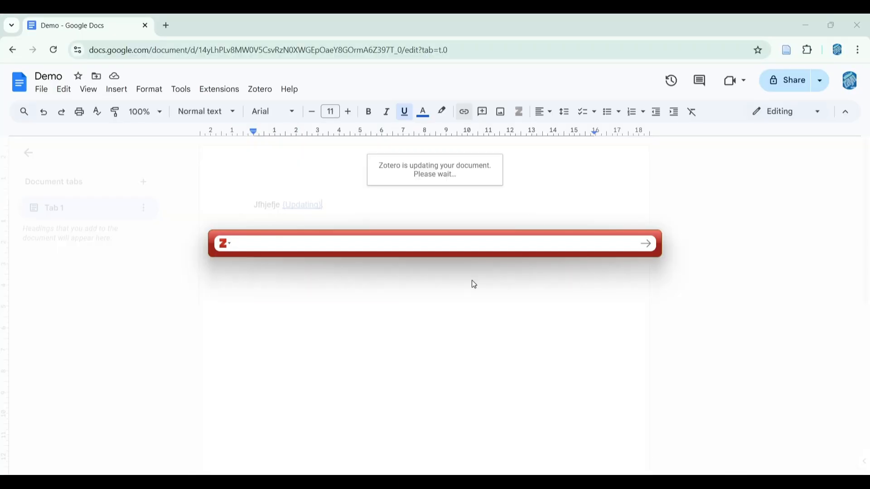
pyautogui.press('Return')
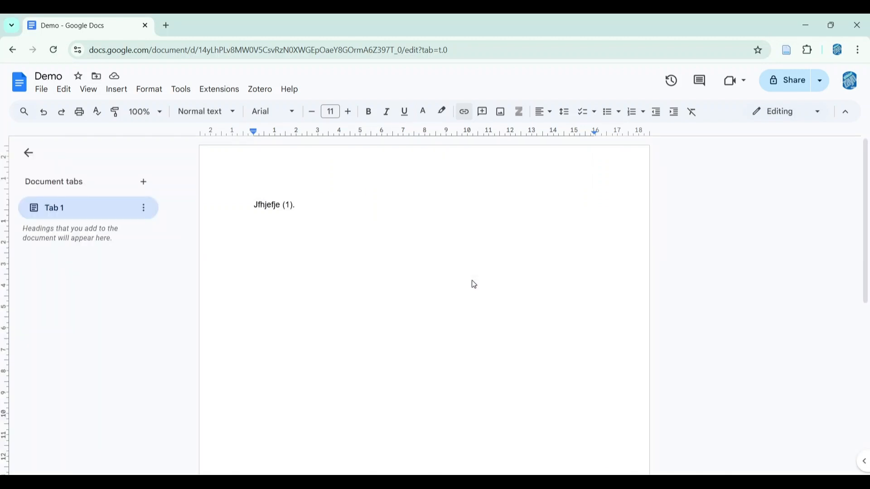
# Step: Add a new paragraph reading "Dkdudiwde" and bring up the Zotero citation search for it
pyautogui.press('Return')
pyautogui.press('BackSpace')
pyautogui.press('Return')
pyautogui.write('dkdudiwde')
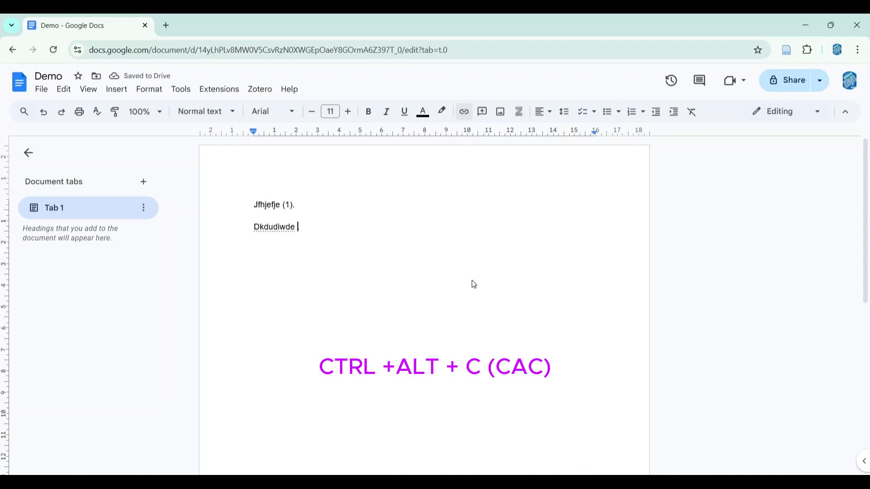
pyautogui.hotkey('ctrl', 'alt', 'c')
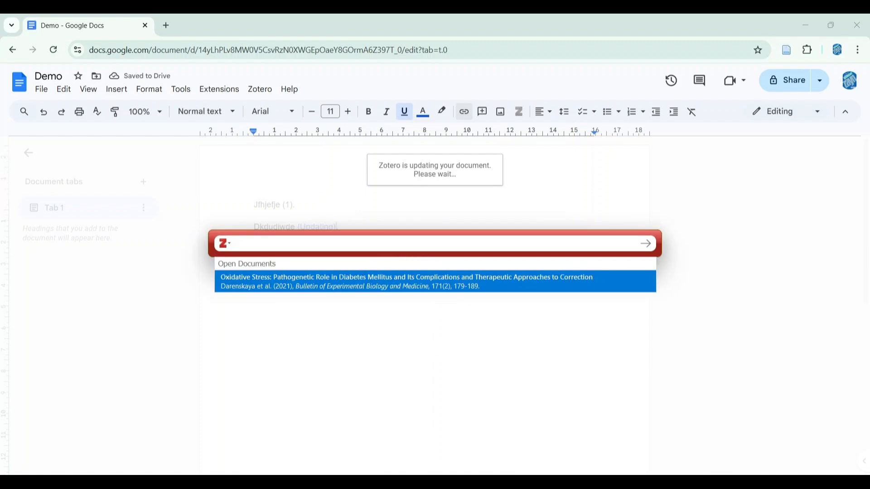
pyautogui.moveTo(621, 473)
pyautogui.moveTo(568, 447)
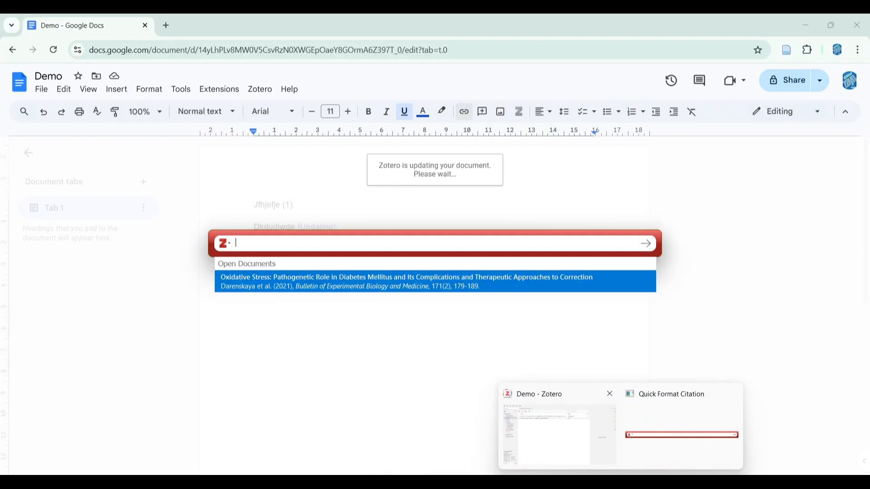
pyautogui.click(655, 451)
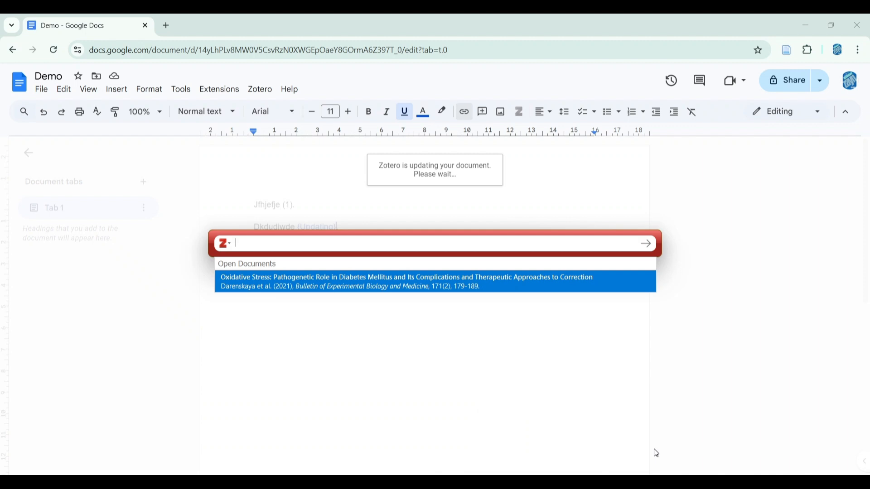
# Step: Search the Zotero libraries by an author's surname and look through the matching references
pyautogui.write('liu')
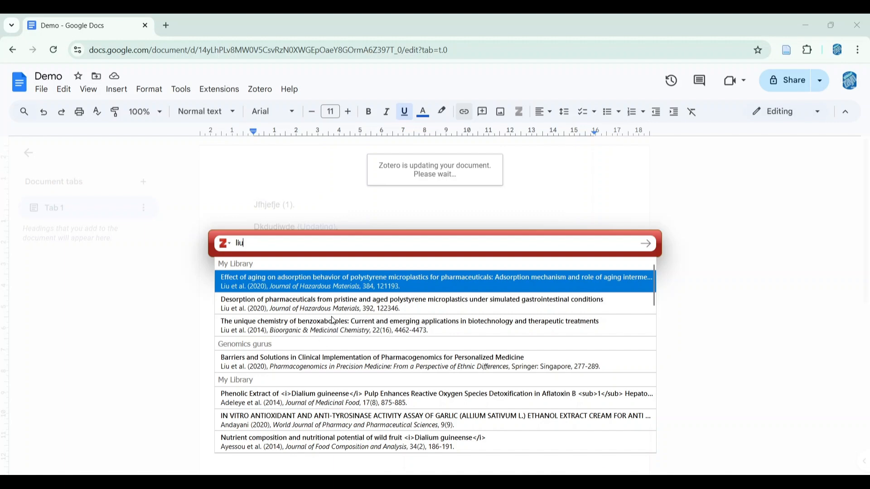
pyautogui.scroll(-3, 322, 342)
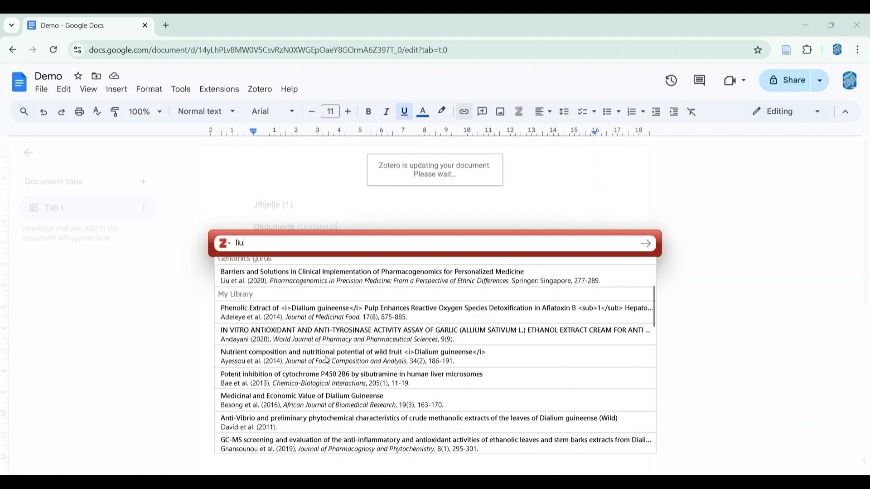
pyautogui.scroll(-3, 328, 360)
pyautogui.scroll(6, 327, 361)
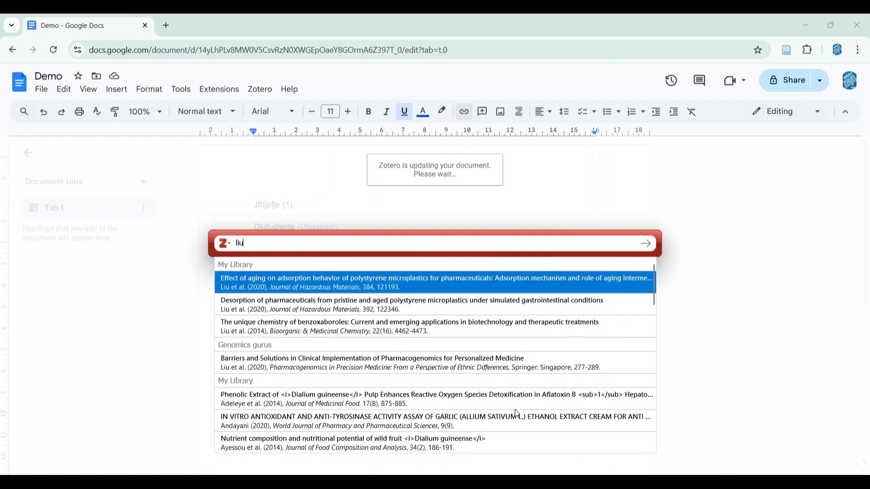
pyautogui.moveTo(595, 482)
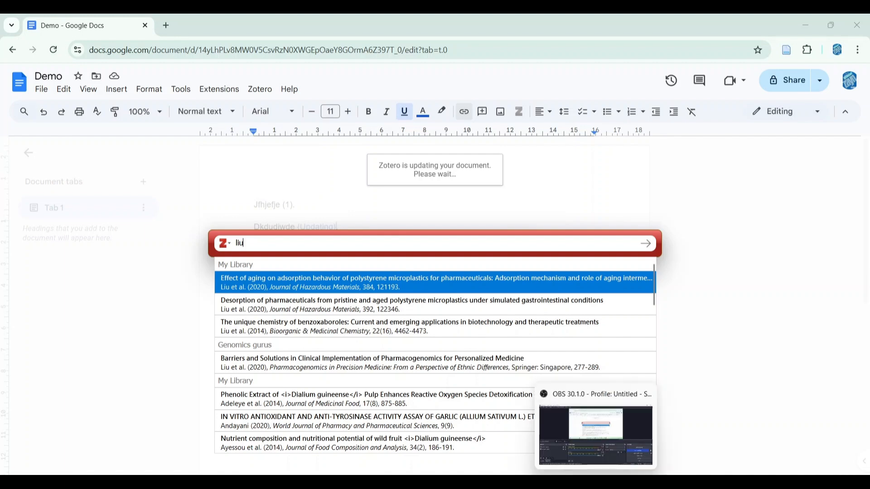
pyautogui.moveTo(578, 441)
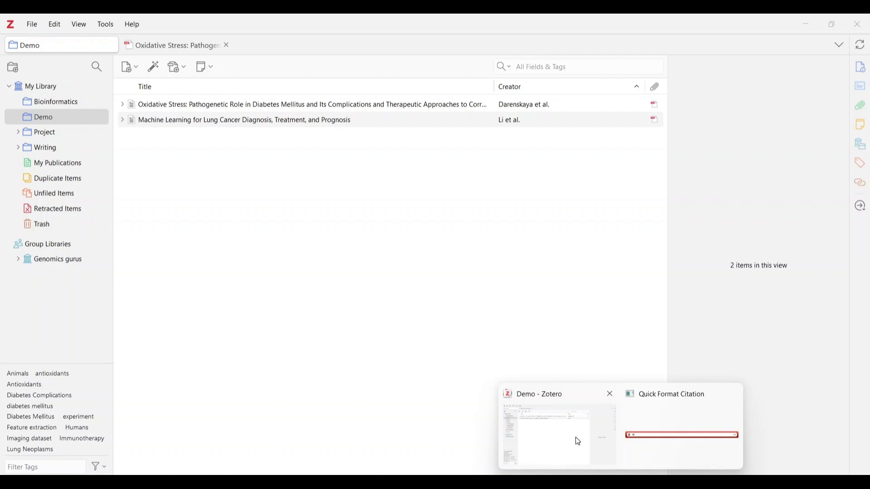
pyautogui.moveTo(636, 439)
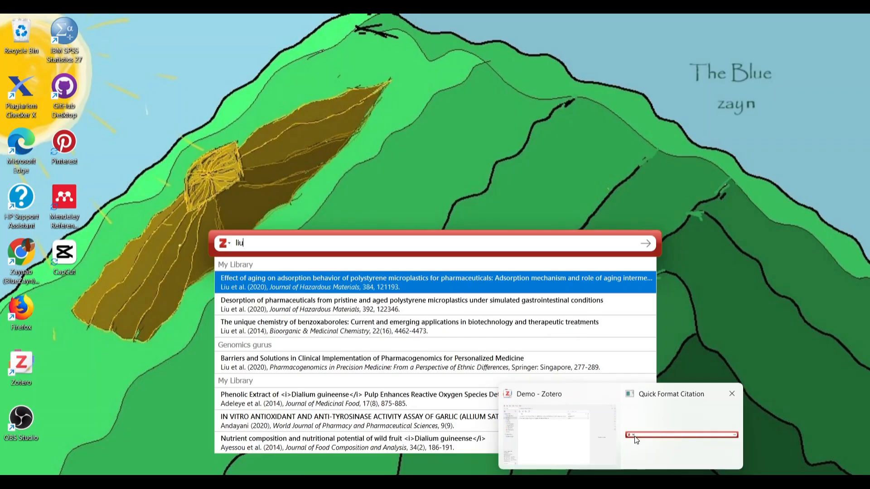
pyautogui.click(636, 439)
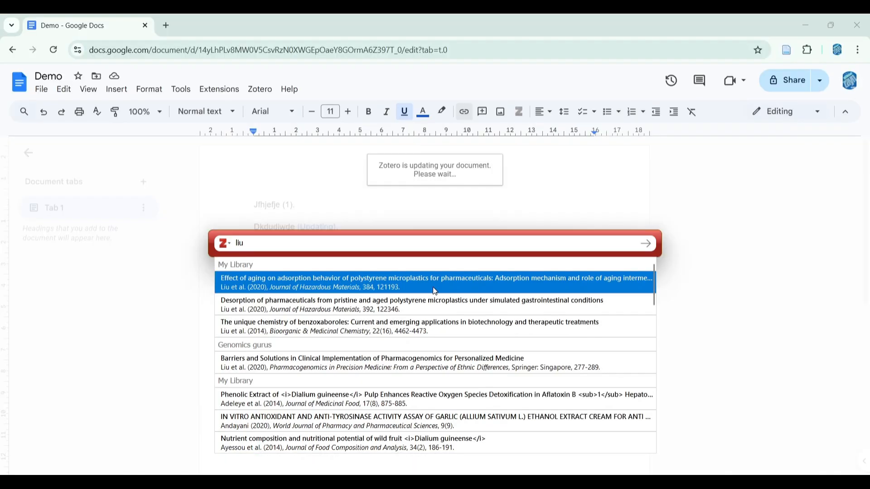
# Step: Search for "Machine" instead and cite "Machine Learning for Lung Cancer Diagnosis, Treatment, and Prognosis" after "Dkdudiwde"
pyautogui.press('BackSpace')
pyautogui.press('BackSpace')
pyautogui.press('BackSpace')
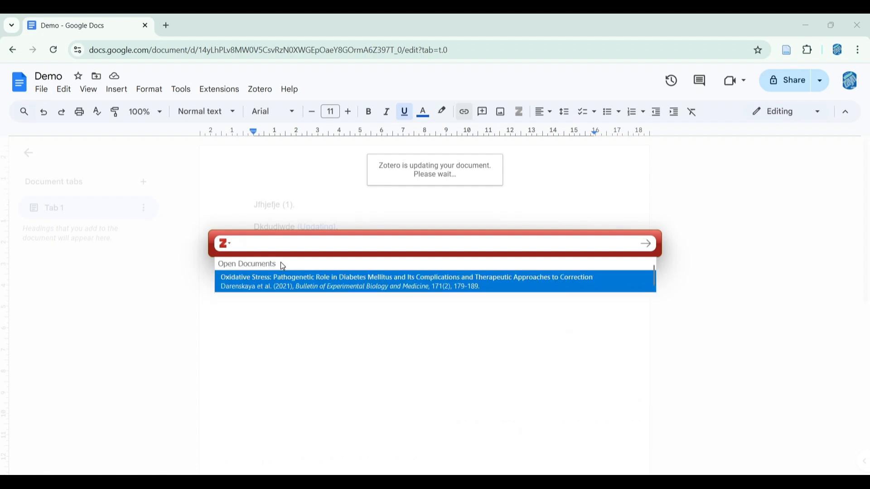
pyautogui.write('Machine')
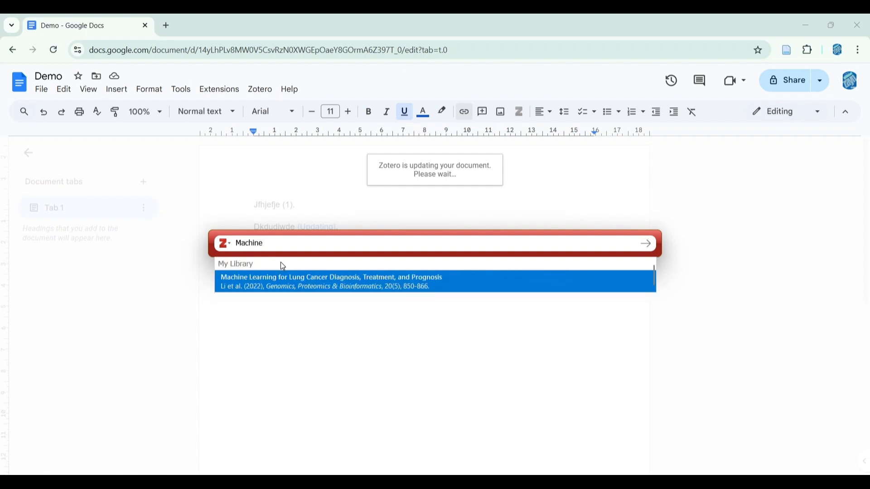
pyautogui.click(328, 278)
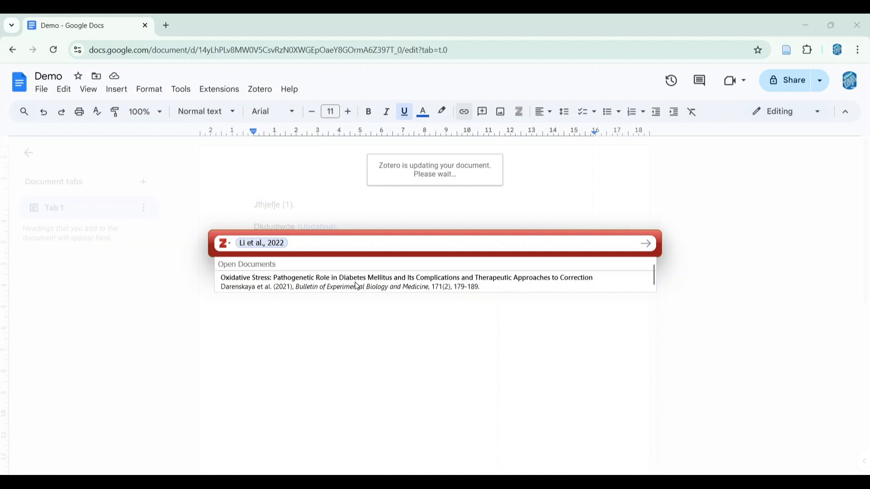
pyautogui.press('Return')
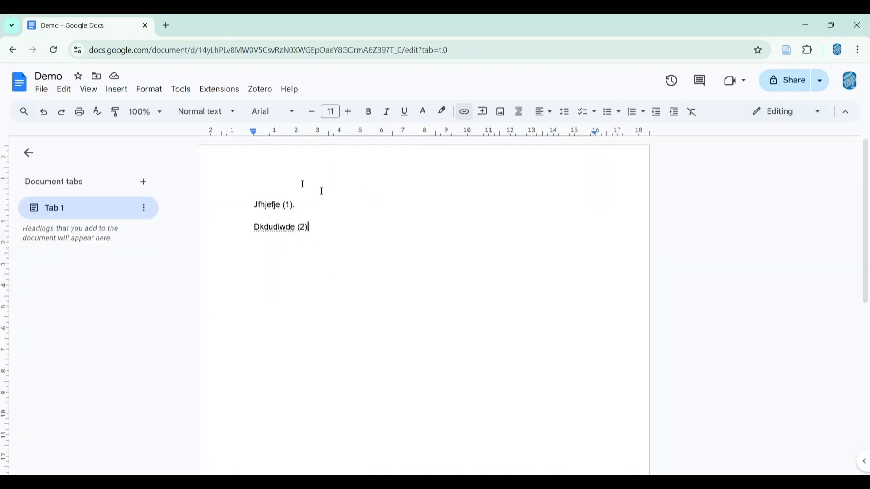
# Step: Open the existing citation after "Jfhjefje" for editing in Zotero
pyautogui.click(285, 205)
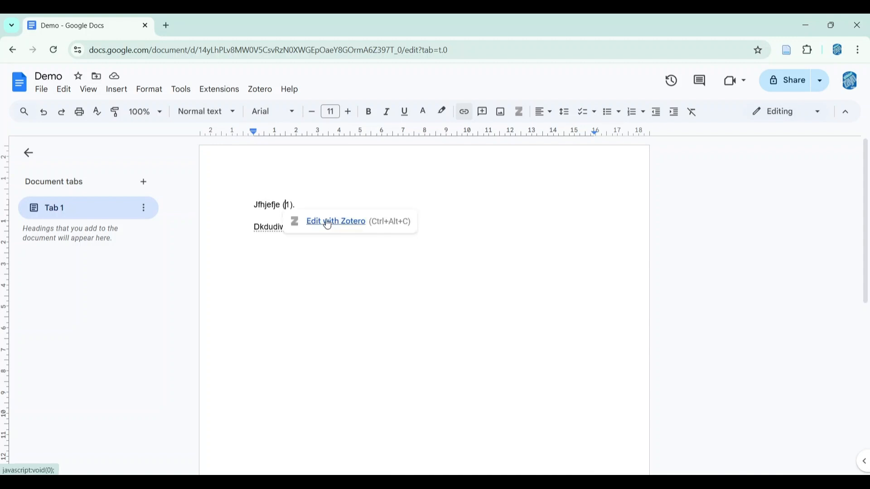
pyautogui.click(328, 223)
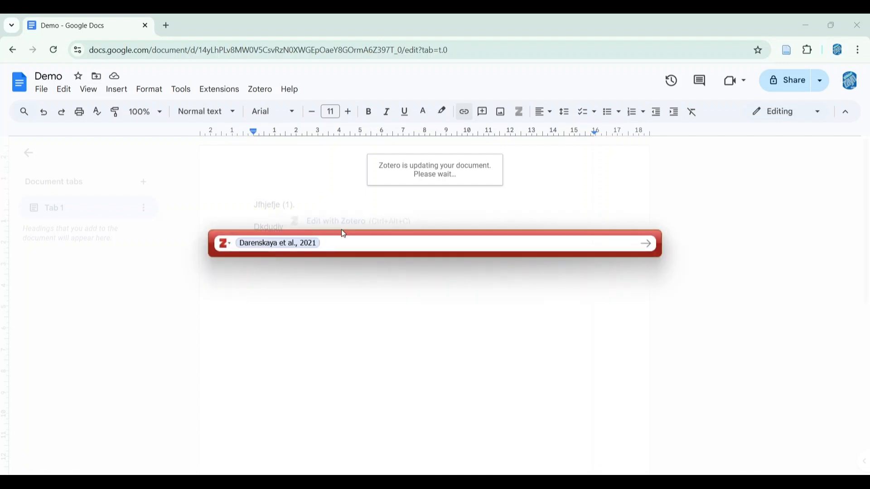
pyautogui.write('liu')
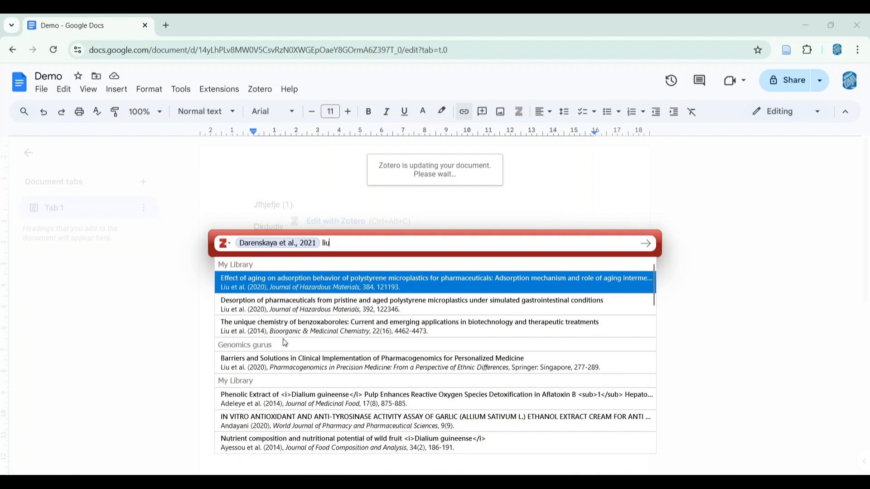
pyautogui.press('BackSpace')
pyautogui.press('BackSpace')
pyautogui.press('BackSpace')
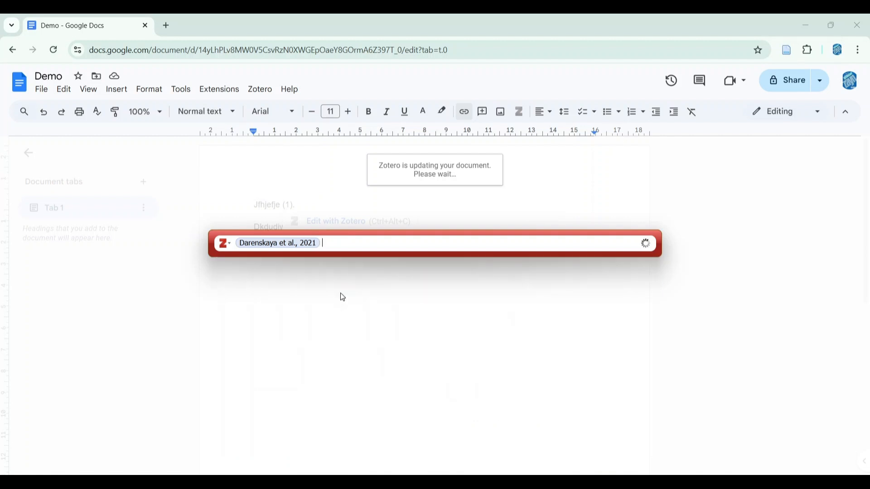
pyautogui.write('Liu')
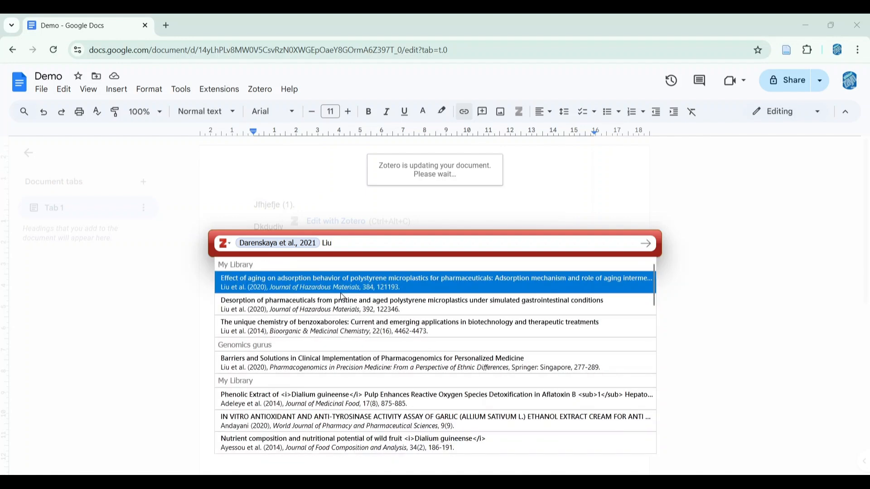
pyautogui.press('BackSpace')
pyautogui.press('BackSpace')
pyautogui.press('BackSpace')
pyautogui.write('Ma')
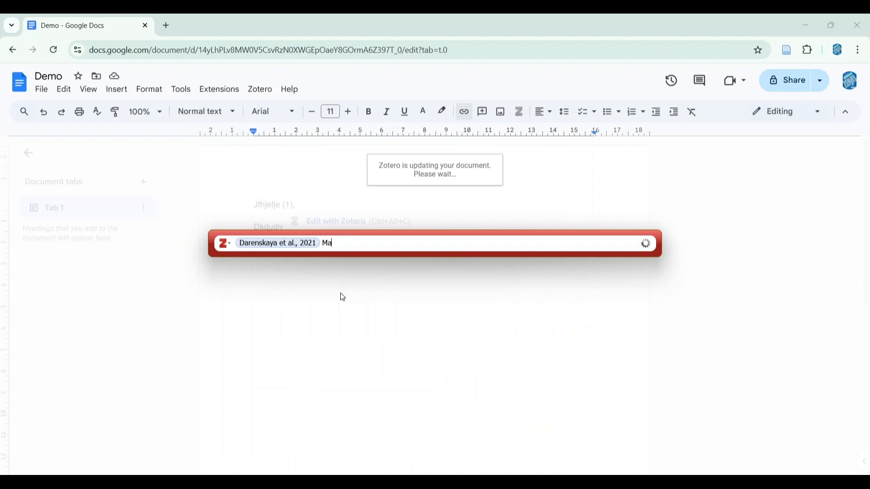
pyautogui.write('chine')
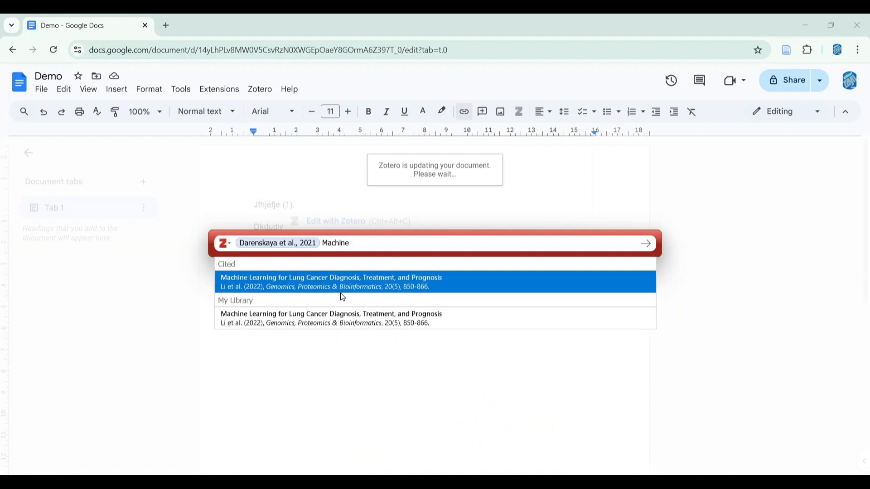
pyautogui.press('BackSpace')
pyautogui.press('BackSpace')
pyautogui.press('BackSpace')
pyautogui.press('BackSpace')
pyautogui.press('BackSpace')
pyautogui.press('BackSpace')
pyautogui.press('BackSpace')
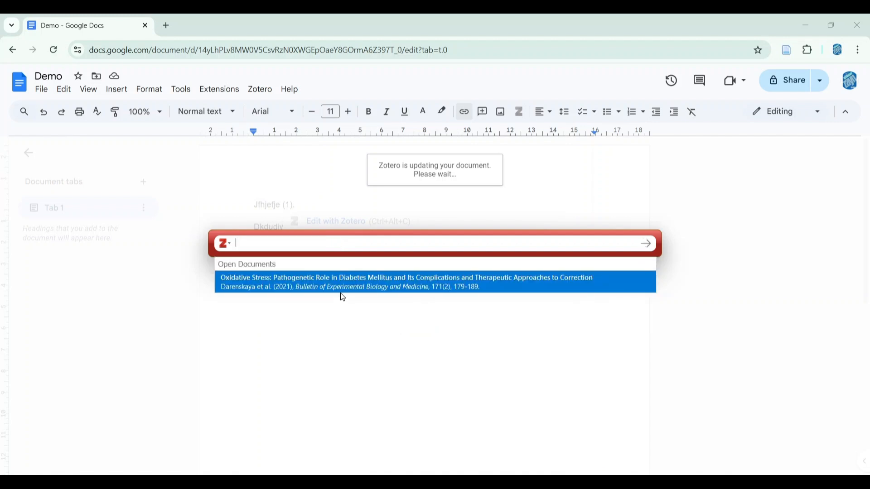
pyautogui.click(375, 284)
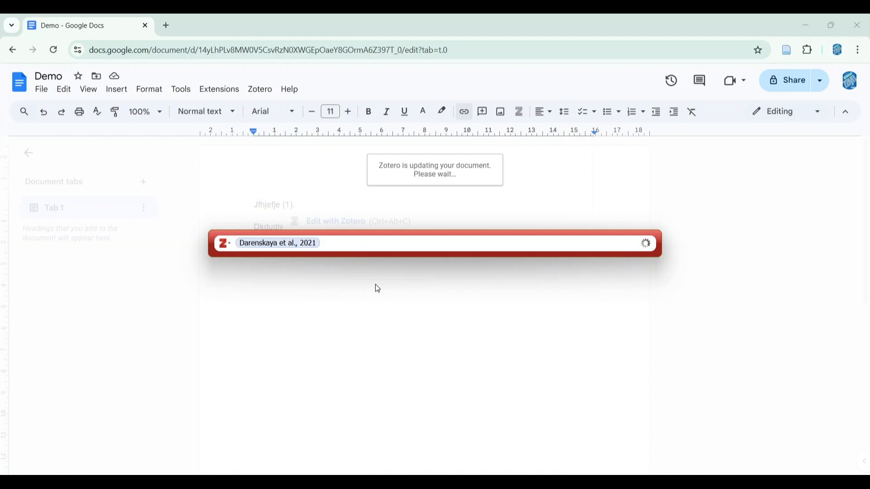
# Step: Add "Machine Learning for Lung Cancer Diagnosis, Treatment, and Prognosis" as a second reference to the citation after "Jfhjefje"
pyautogui.write('Li')
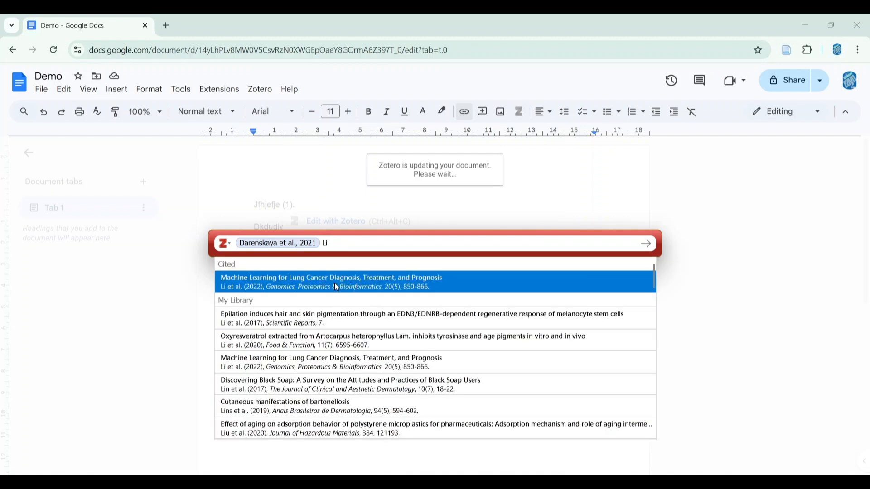
pyautogui.click(335, 283)
pyautogui.press('Return')
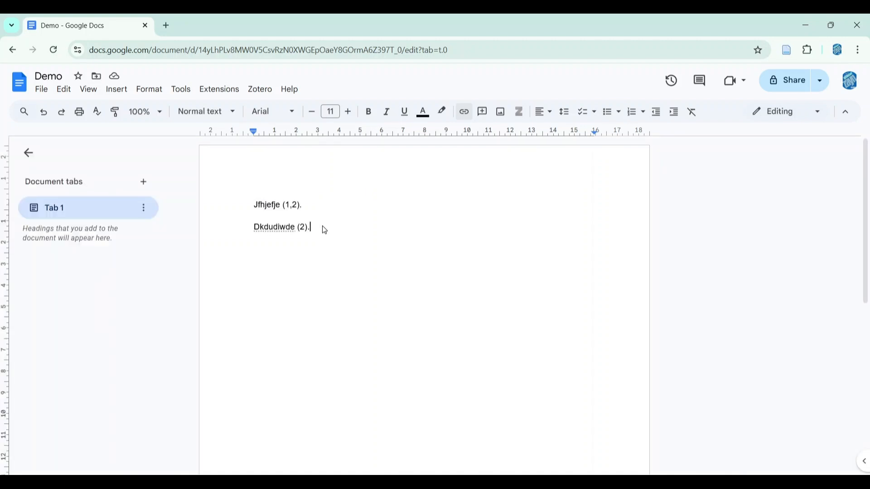
# Step: Add a "References" heading two lines below the last paragraph and insert the Zotero bibliography under it
pyautogui.press('Return')
pyautogui.press('Return')
pyautogui.write('Refere')
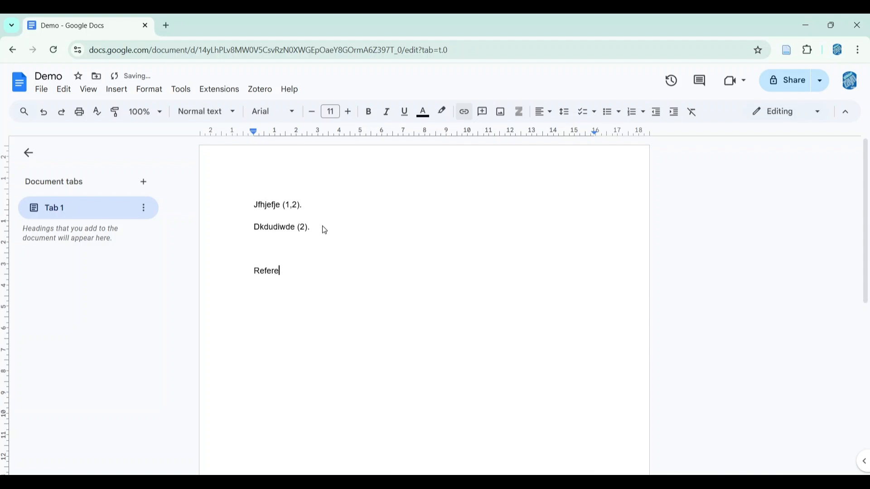
pyautogui.write('nces')
pyautogui.press('Return')
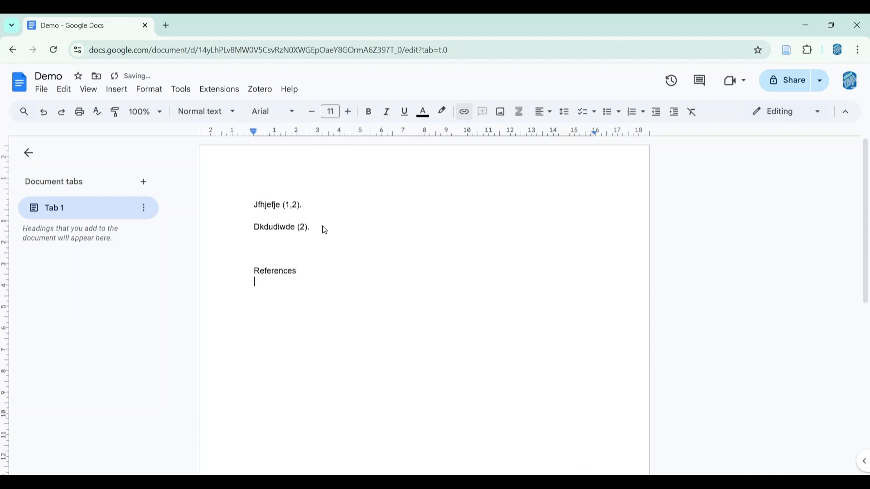
pyautogui.click(259, 90)
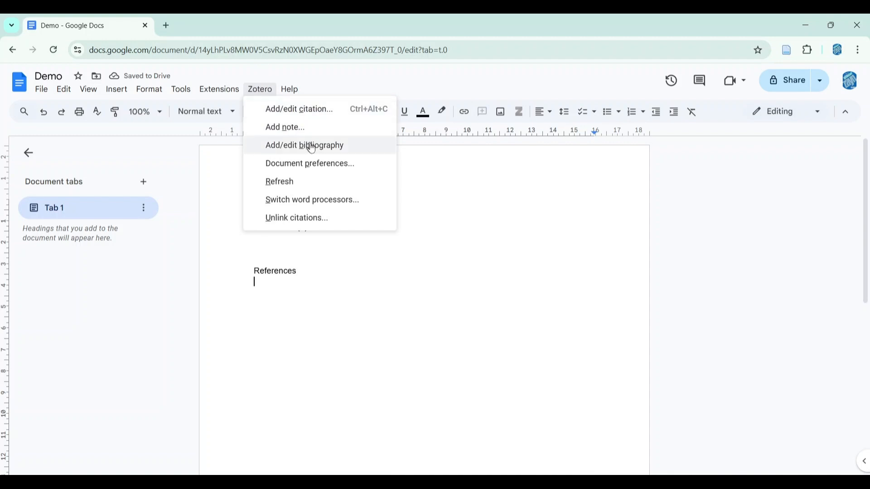
pyautogui.click(295, 146)
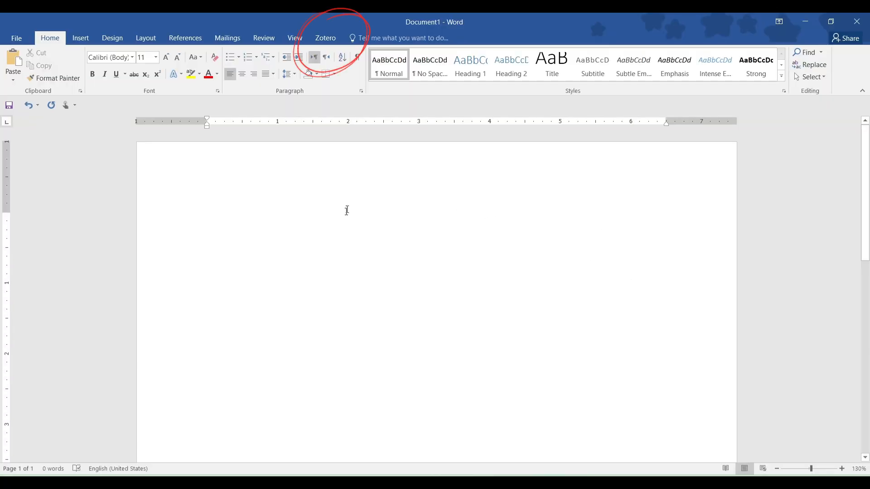
# Step: Switch to a blank Word document, look over its Zotero commands, and enter the text "Jhudhcefice ."
pyautogui.click(332, 41)
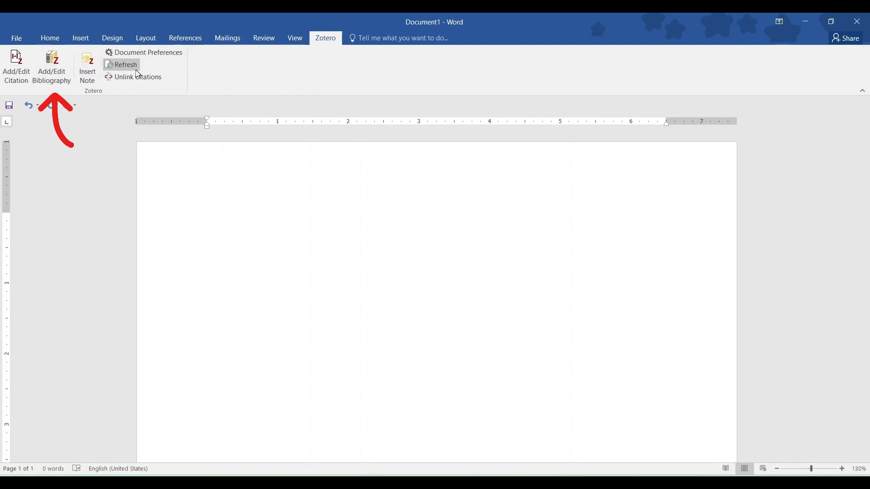
pyautogui.click(50, 38)
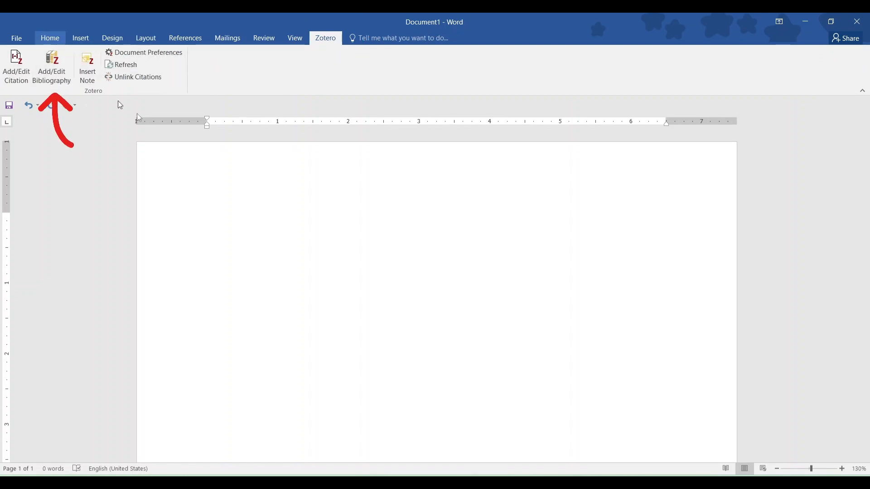
pyautogui.write('Jhudhcefice.')
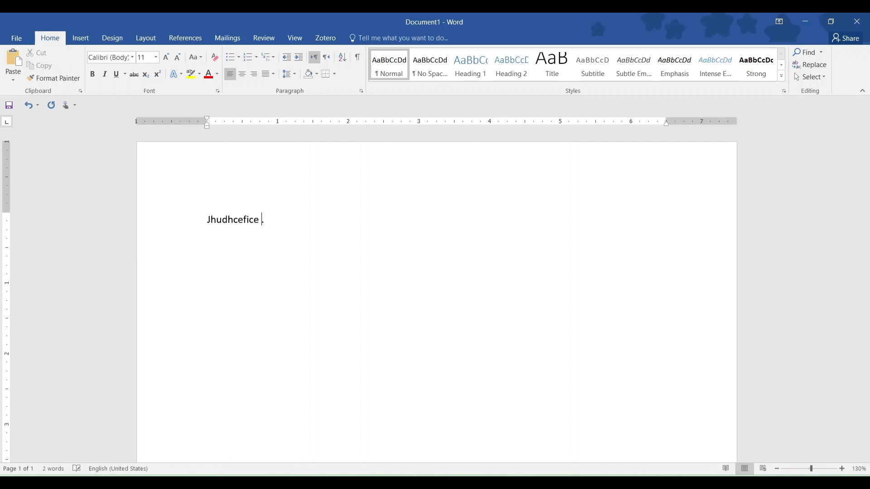
# Step: Start a Zotero citation before the full stop after "Jhudhcefice", using the Vancouver citation style
pyautogui.click(330, 40)
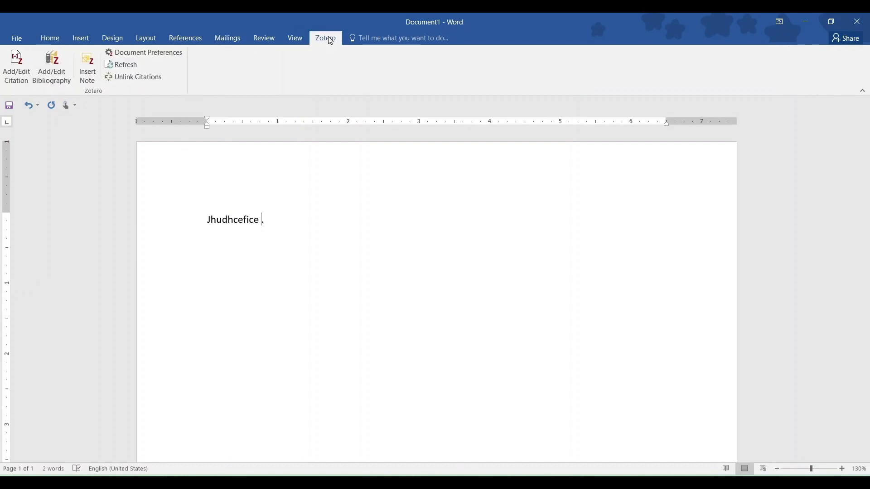
pyautogui.click(16, 65)
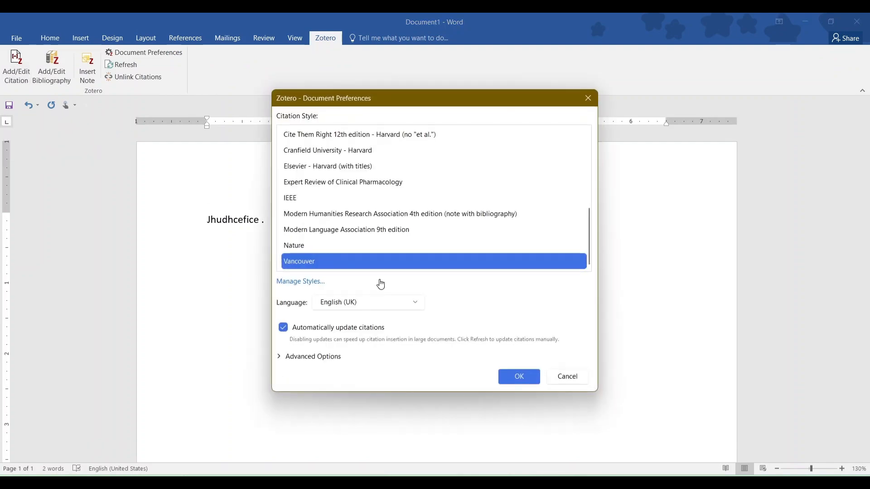
pyautogui.click(519, 377)
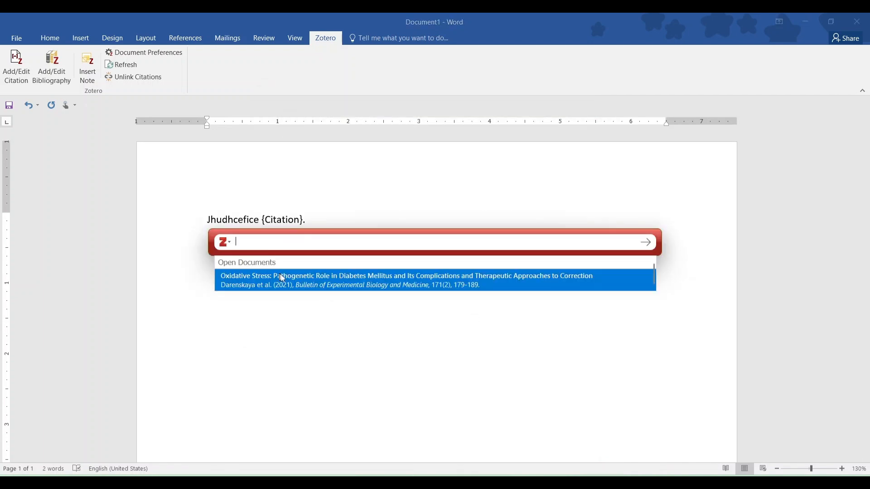
# Step: Cite the open document on oxidative stress in diabetes mellitus together with "Machine Learning for Lung Cancer Diagnosis, Treatment, and Prognosis" after "Jhudhcefice"
pyautogui.click(291, 285)
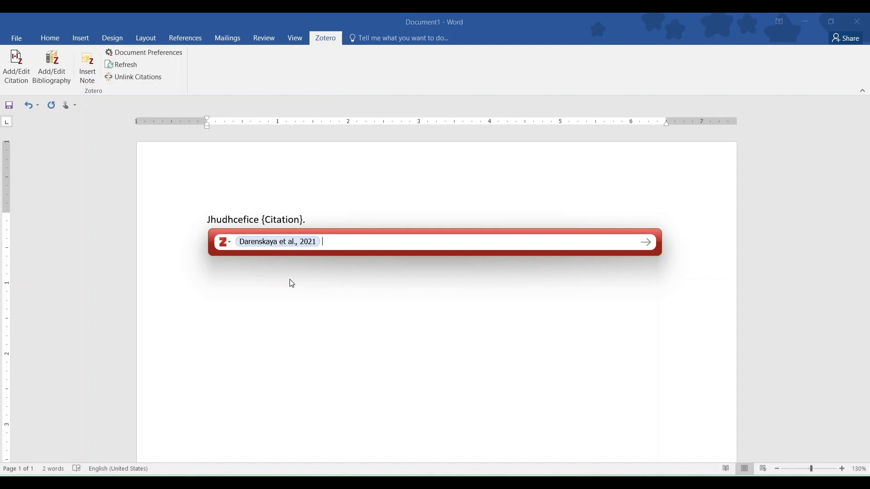
pyautogui.write('Li')
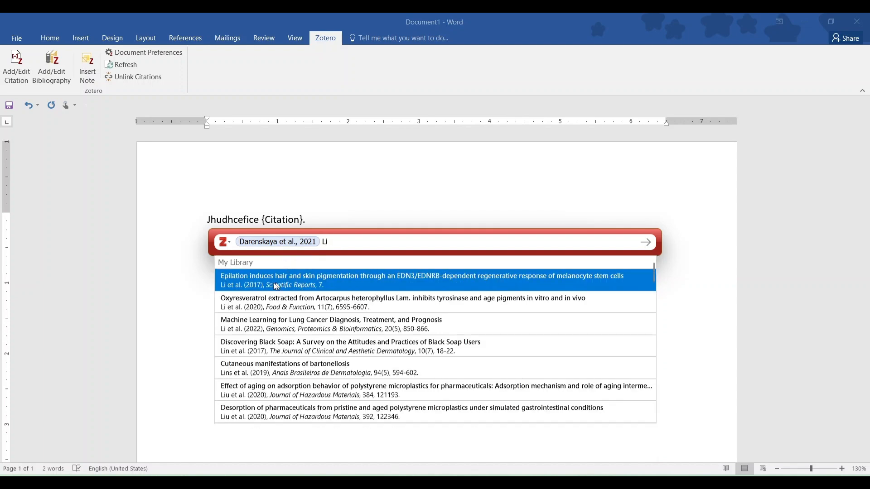
pyautogui.click(271, 286)
pyautogui.press('BackSpace')
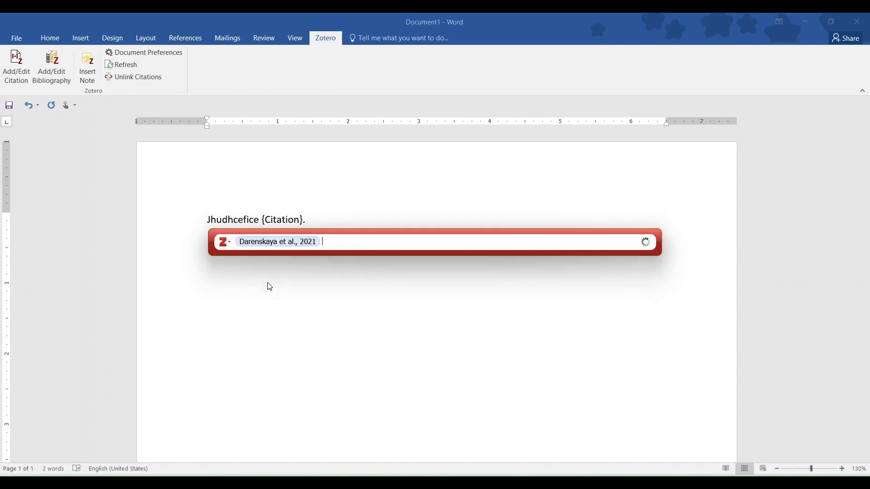
pyautogui.write('Li')
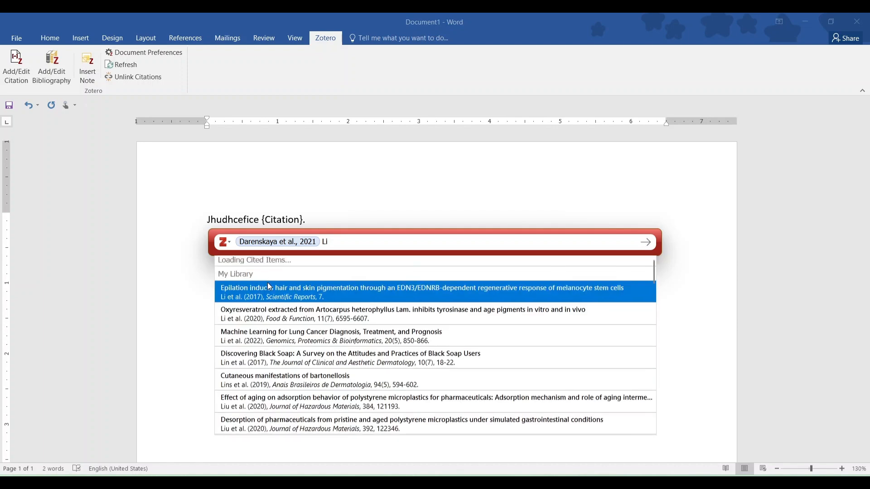
pyautogui.click(300, 328)
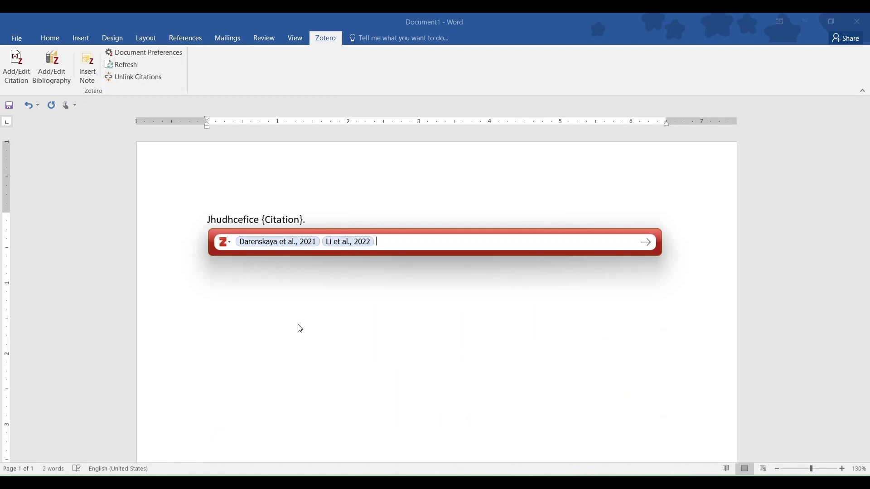
pyautogui.press('Return')
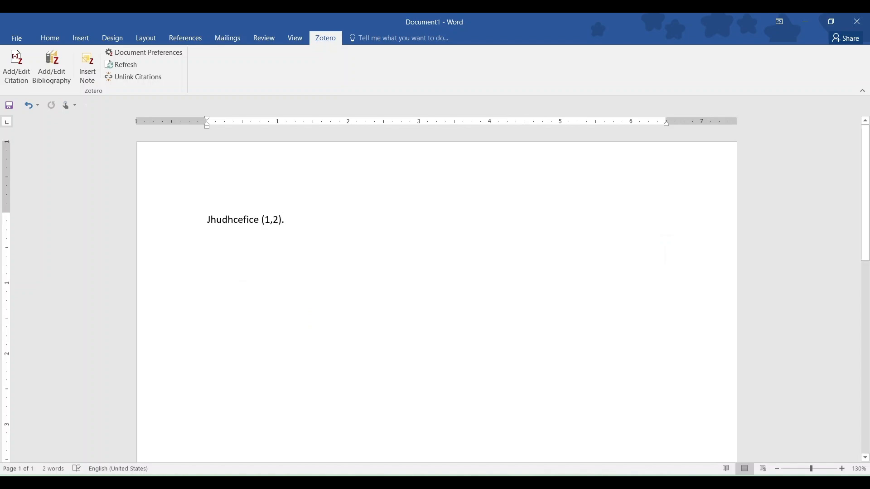
# Step: Add a bold "References" heading below the Word text and insert the Zotero bibliography under it
pyautogui.press('Return')
pyautogui.press('Return')
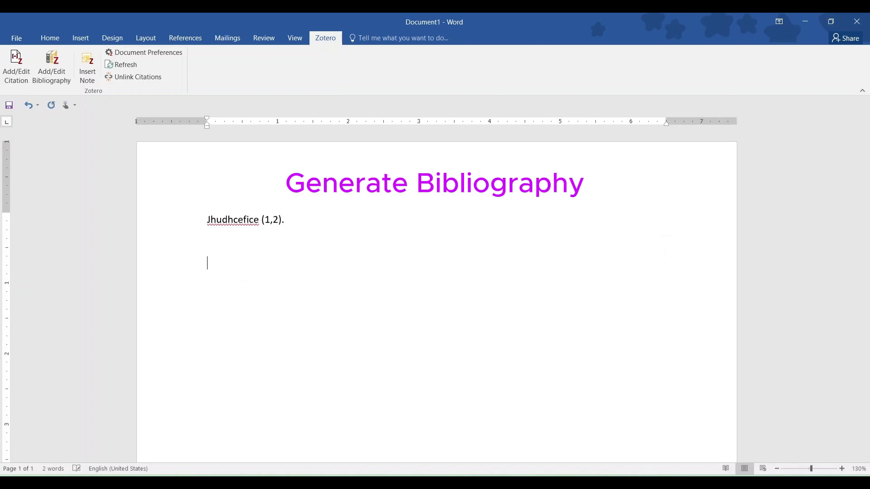
pyautogui.write('References')
pyautogui.hotkey('shift', 'Home')
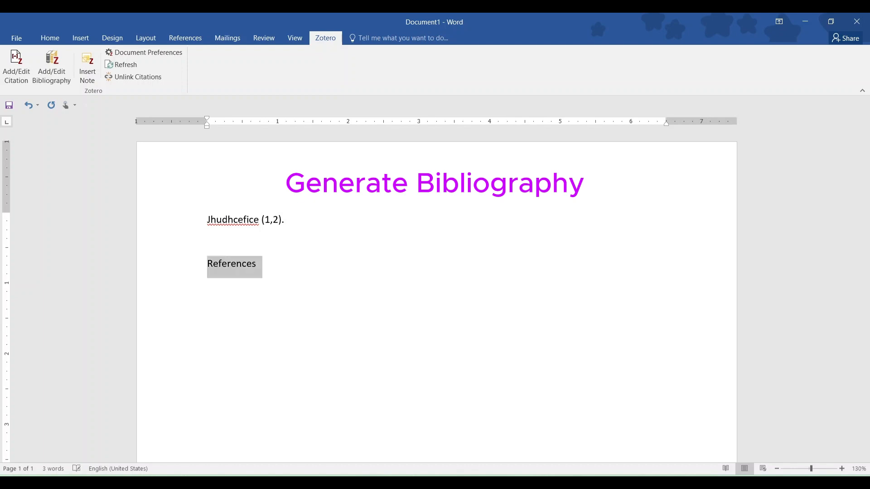
pyautogui.hotkey('ctrl', 'b')
pyautogui.press('End')
pyautogui.press('Return')
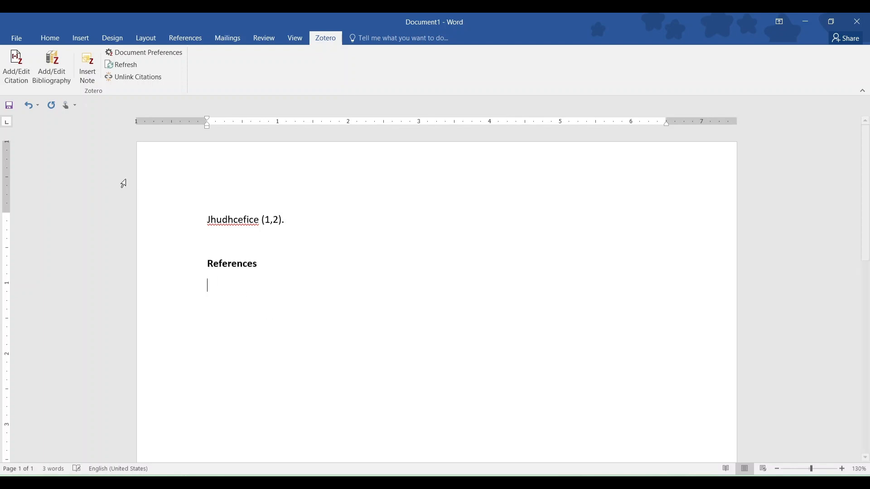
pyautogui.click(60, 76)
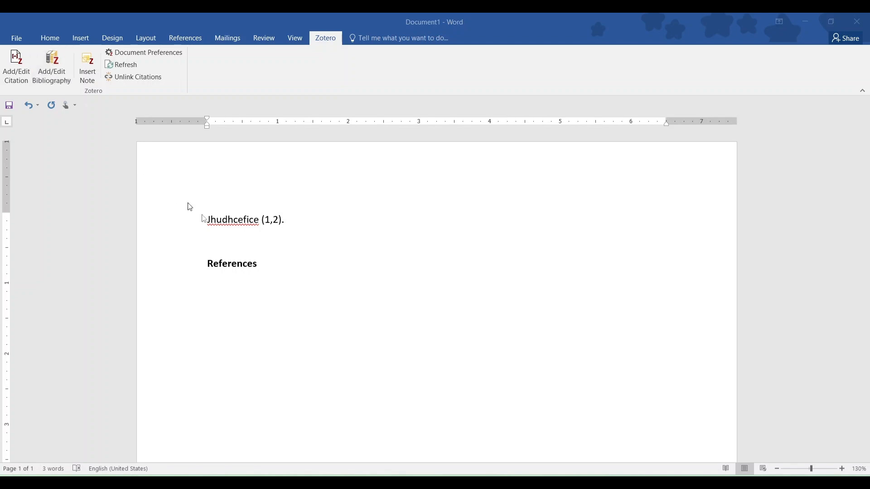